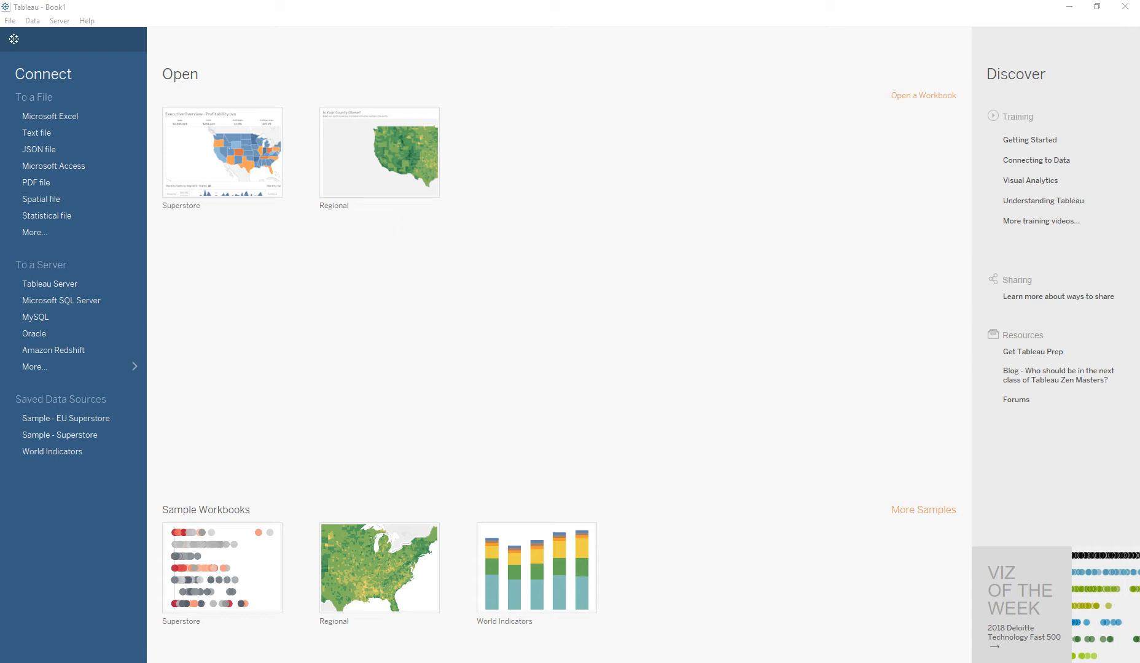
- Connect to the Michigan Population Excel file as a new data source
{"action": "left_click", "coordinate": [51, 115]}
{"action": "double_click", "coordinate": [165, 176]}
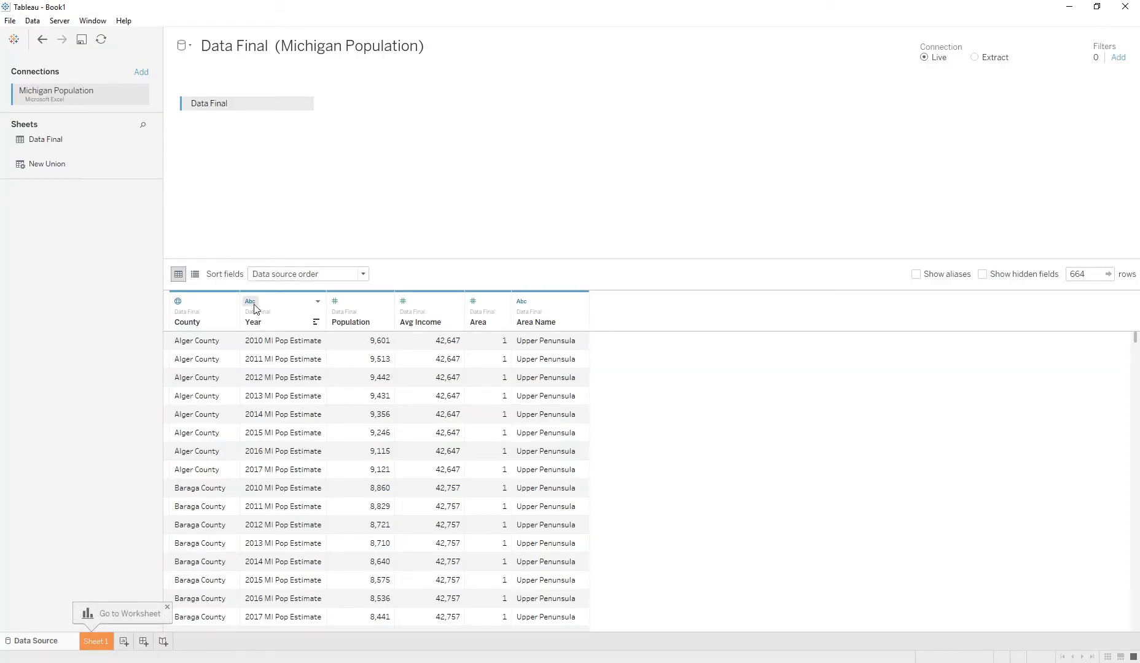
- Change the Year field's data type to Date
{"action": "left_click", "coordinate": [250, 302]}
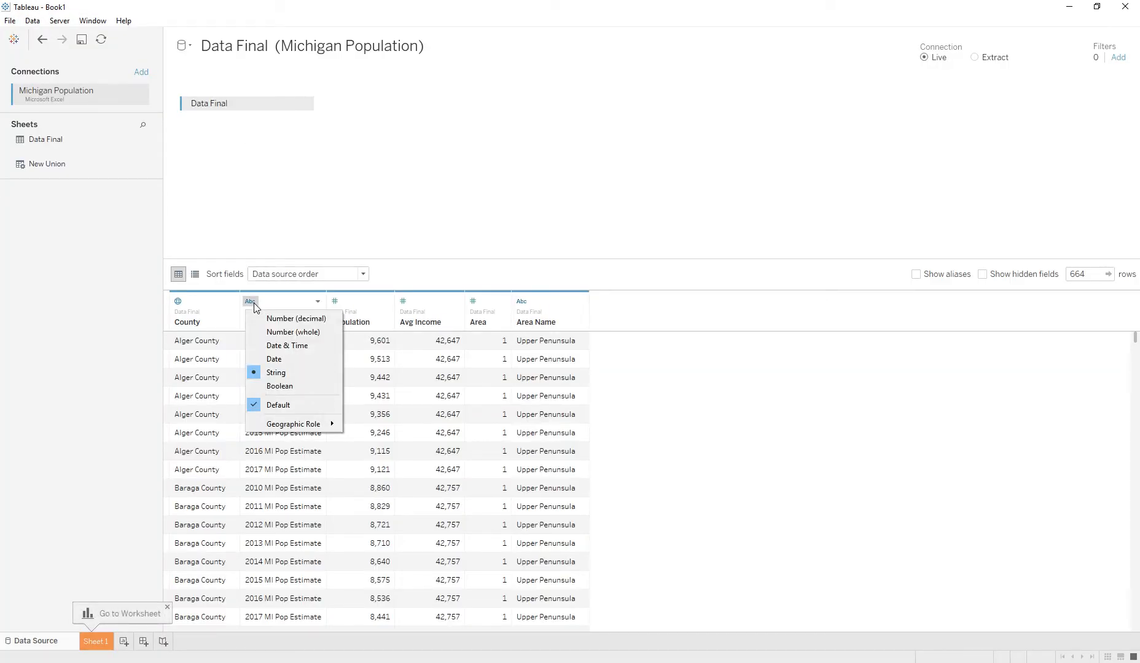
{"action": "left_click", "coordinate": [274, 358]}
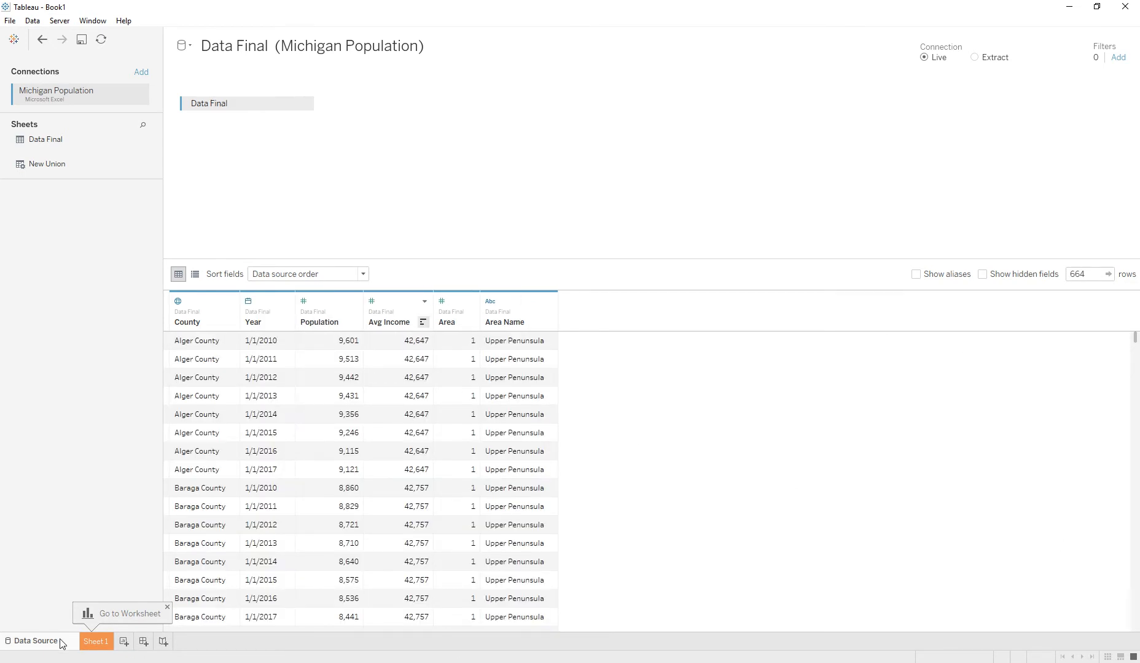
- Open Sheet 1 and place the County dimension on Columns
{"action": "left_click", "coordinate": [95, 641]}
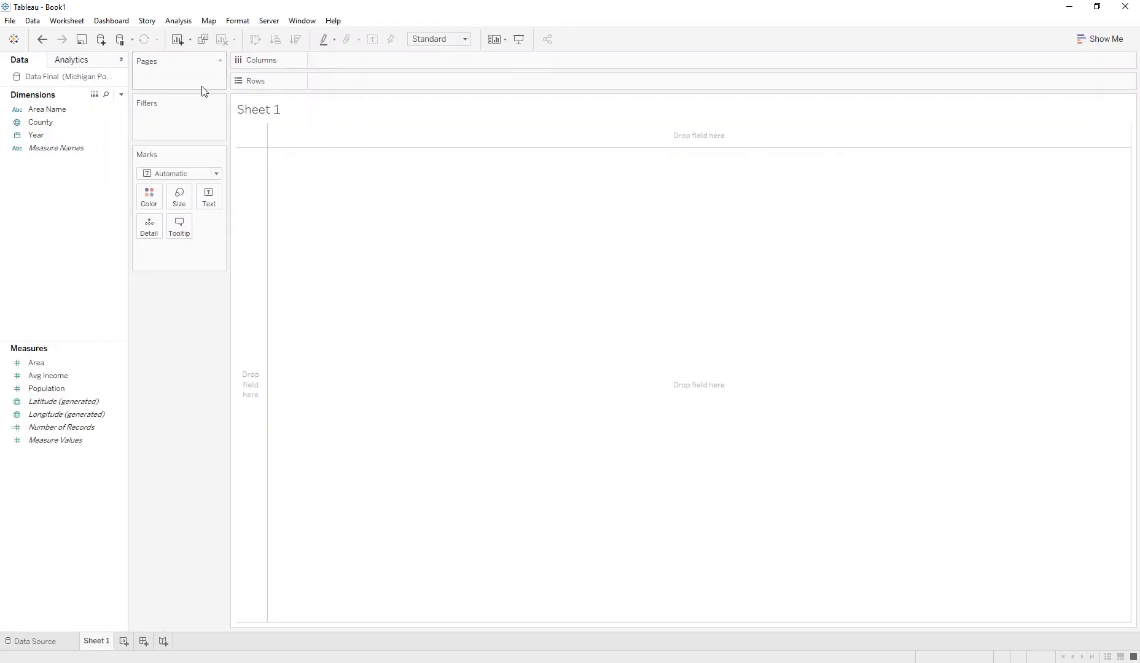
{"action": "left_click", "coordinate": [20, 124]}
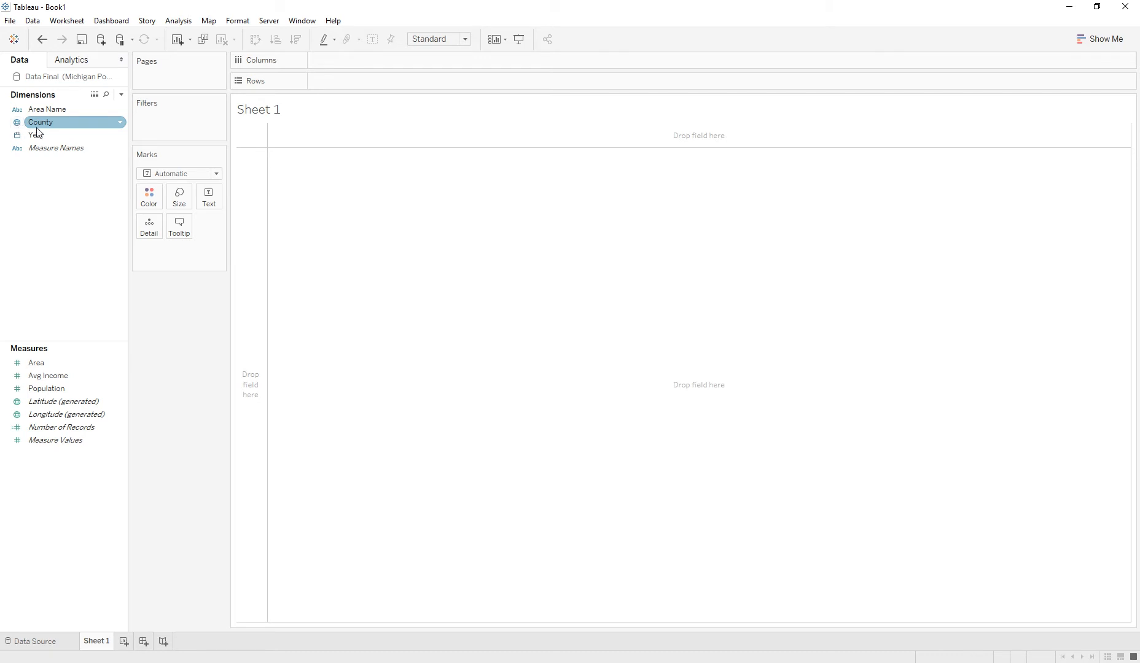
{"action": "left_click_drag", "start_coordinate": [33, 124], "coordinate": [336, 58]}
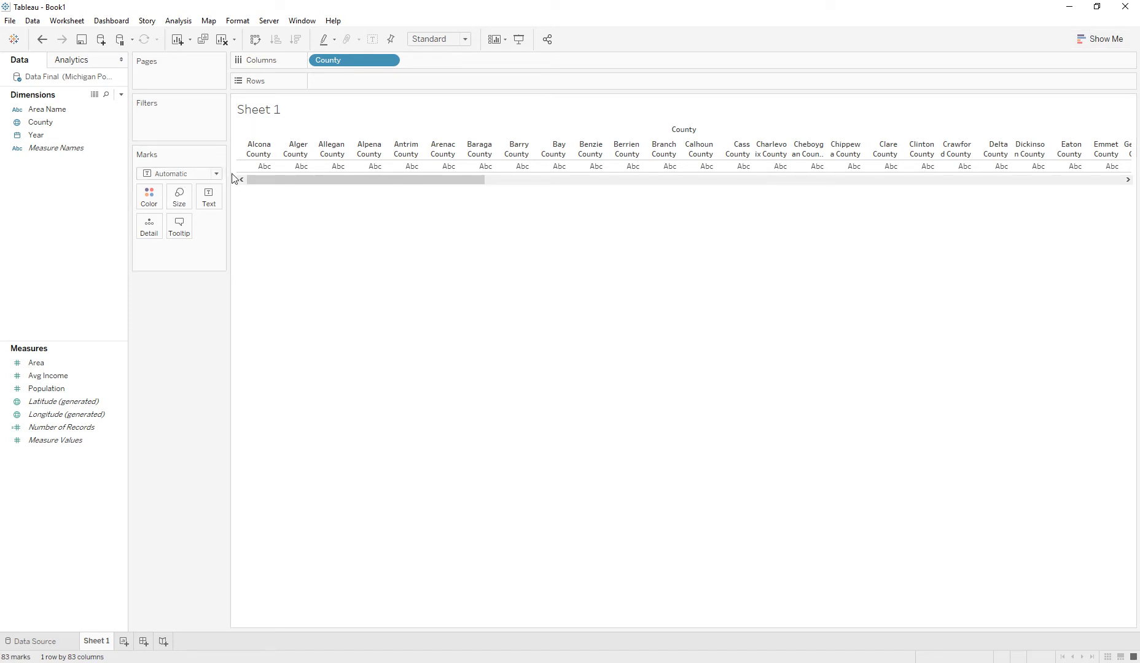
- Set the mark type to Map and build a filled county map from Show Me
{"action": "left_click", "coordinate": [1098, 40]}
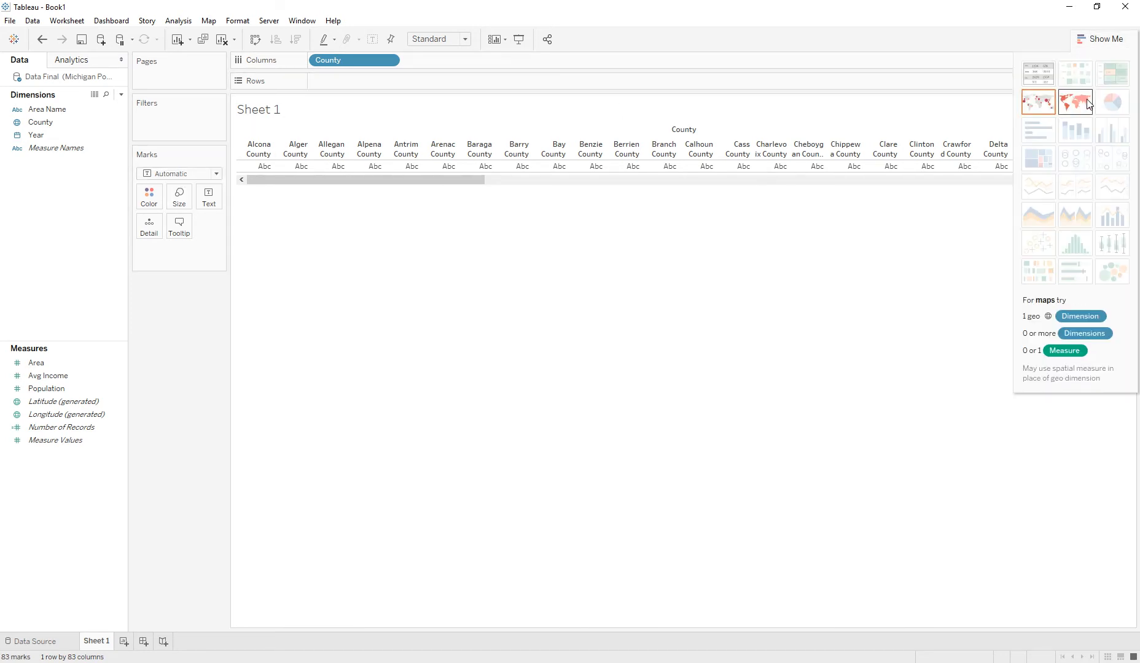
{"action": "left_click", "coordinate": [216, 174]}
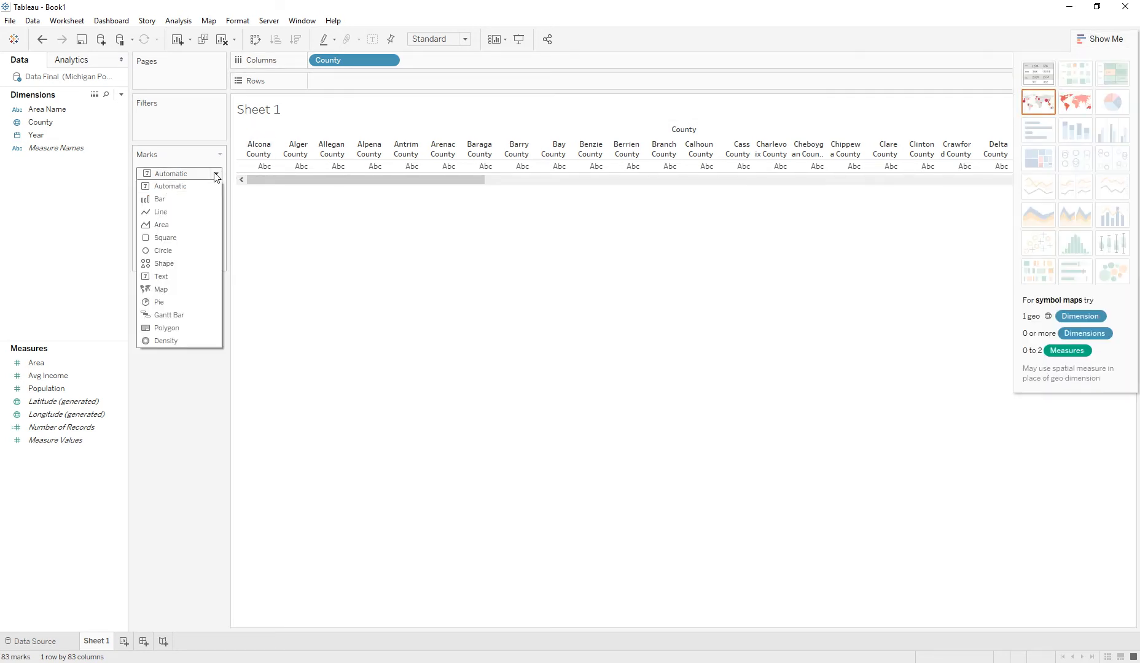
{"action": "left_click", "coordinate": [216, 174]}
{"action": "left_click", "coordinate": [216, 175]}
{"action": "left_click", "coordinate": [161, 289]}
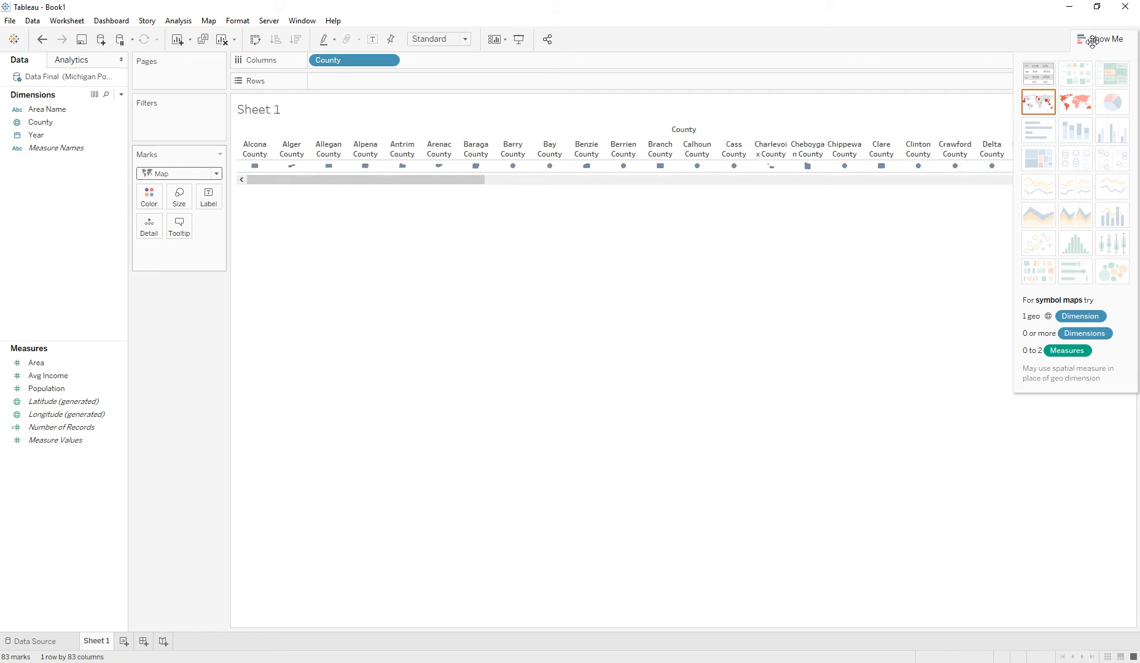
{"action": "left_click", "coordinate": [1075, 102]}
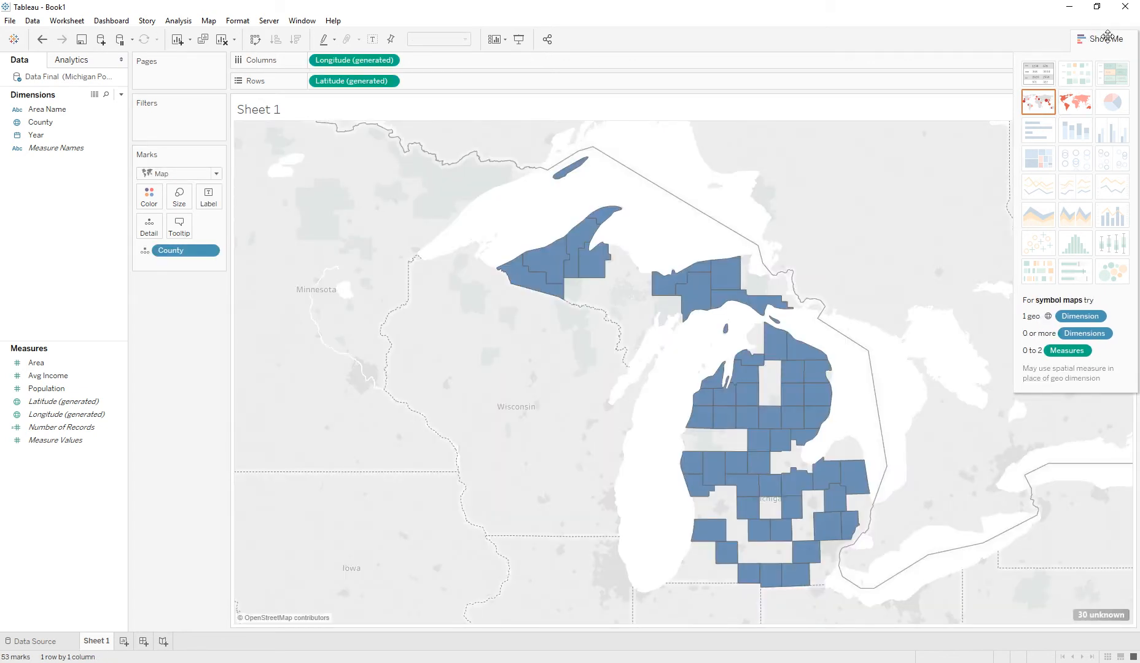
{"action": "left_click", "coordinate": [1108, 37]}
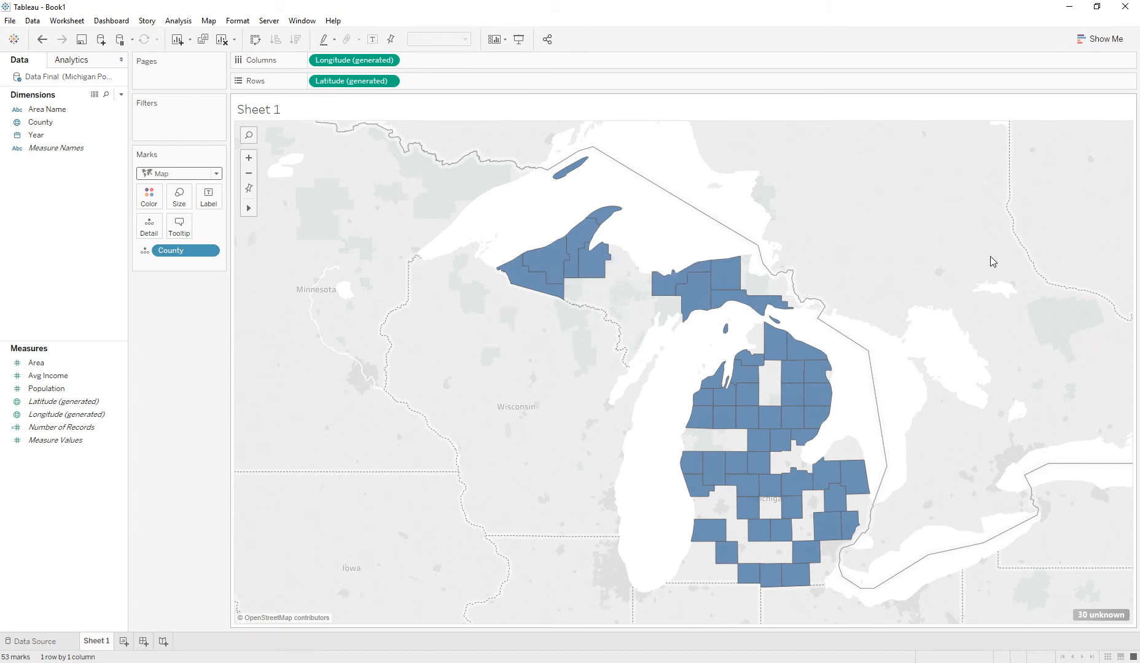
- Edit the unknown county locations, fixing State/Province to Michigan so all counties are matched
{"action": "left_click", "coordinate": [1086, 620]}
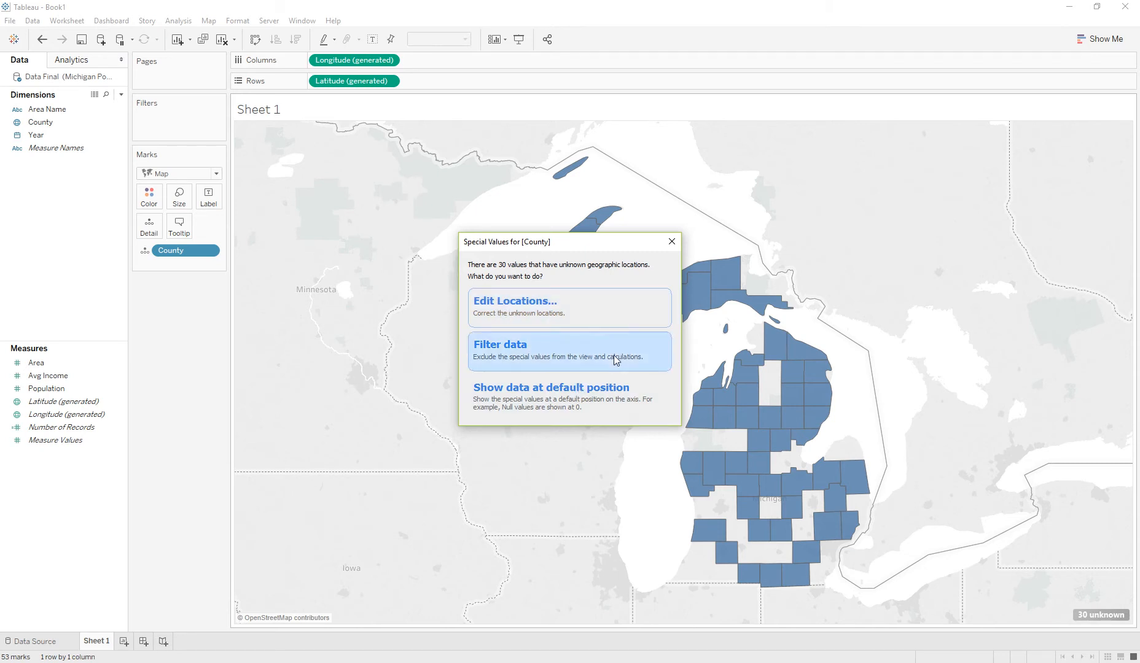
{"action": "left_click", "coordinate": [631, 308]}
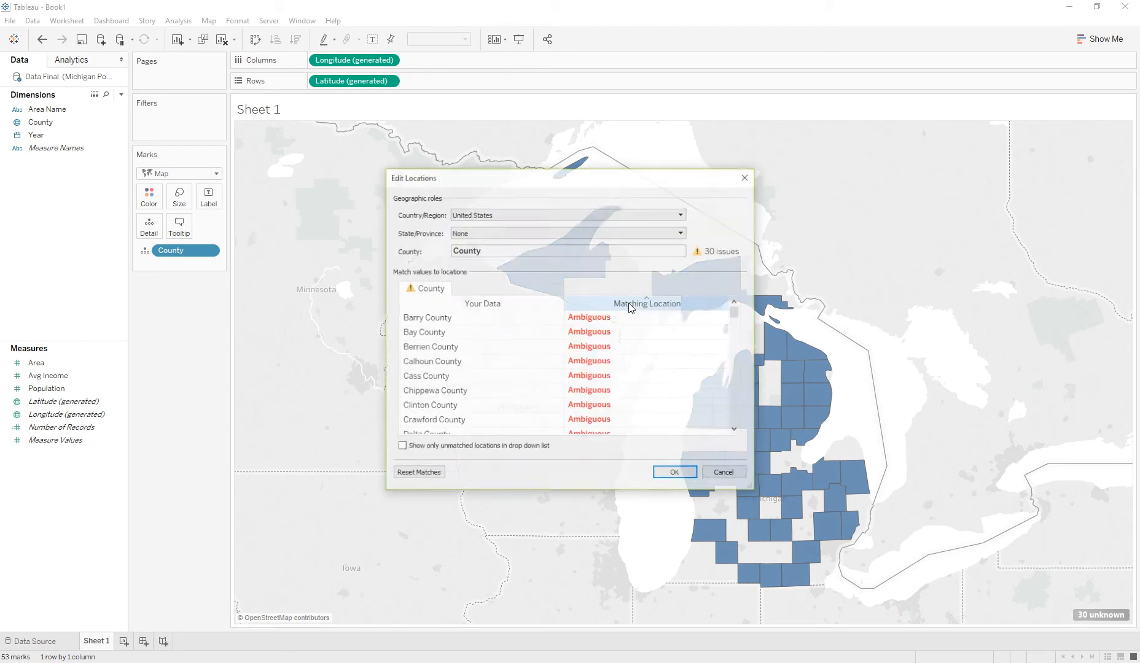
{"action": "left_click", "coordinate": [462, 236]}
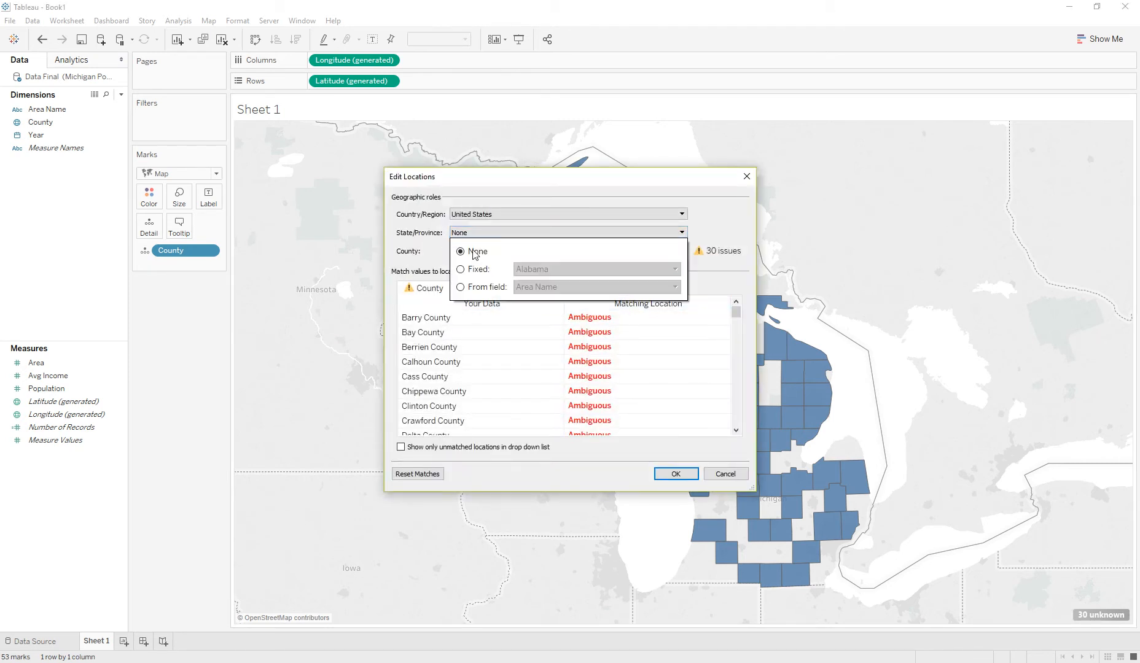
{"action": "left_click", "coordinate": [477, 270]}
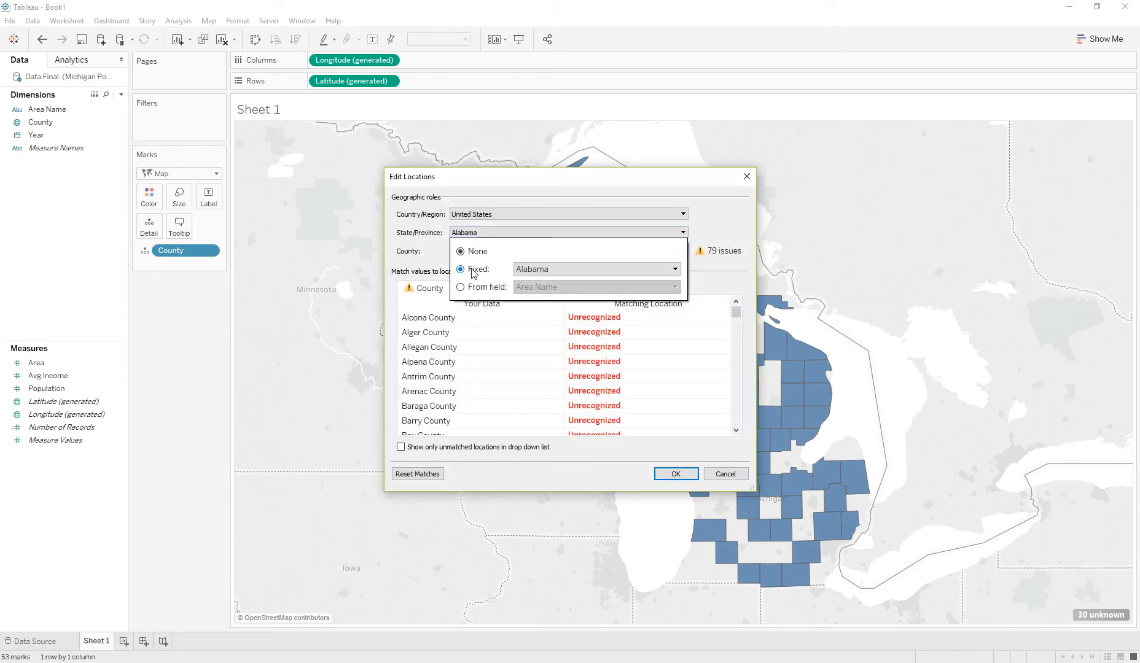
{"action": "left_click", "coordinate": [594, 270]}
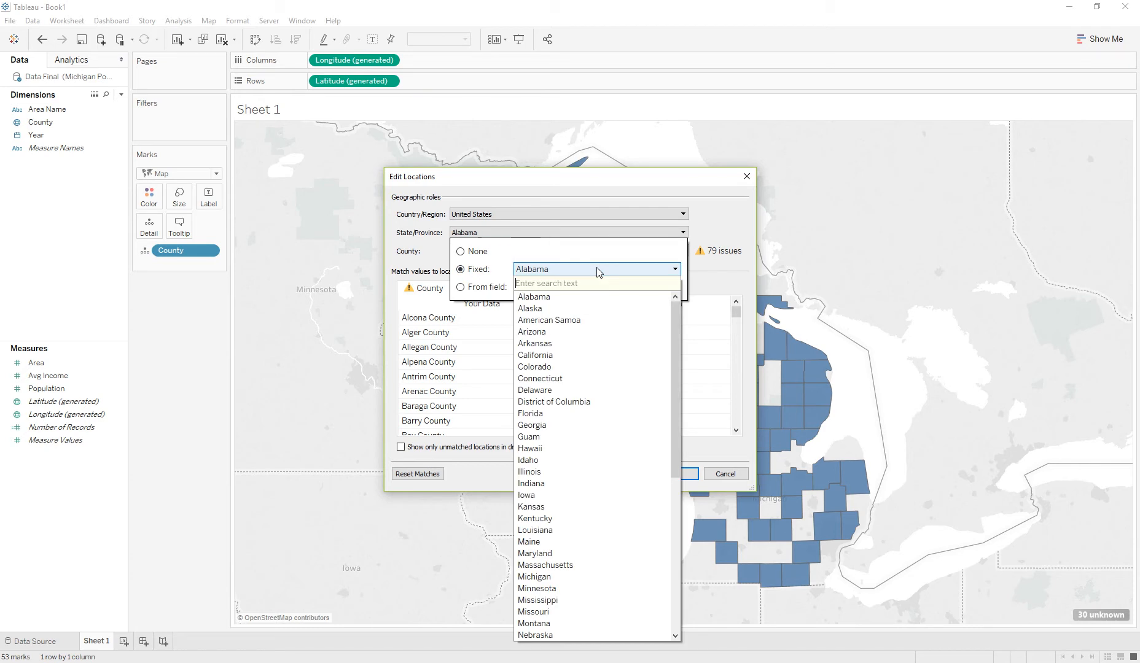
{"action": "left_click", "coordinate": [548, 578]}
{"action": "left_click", "coordinate": [678, 235]}
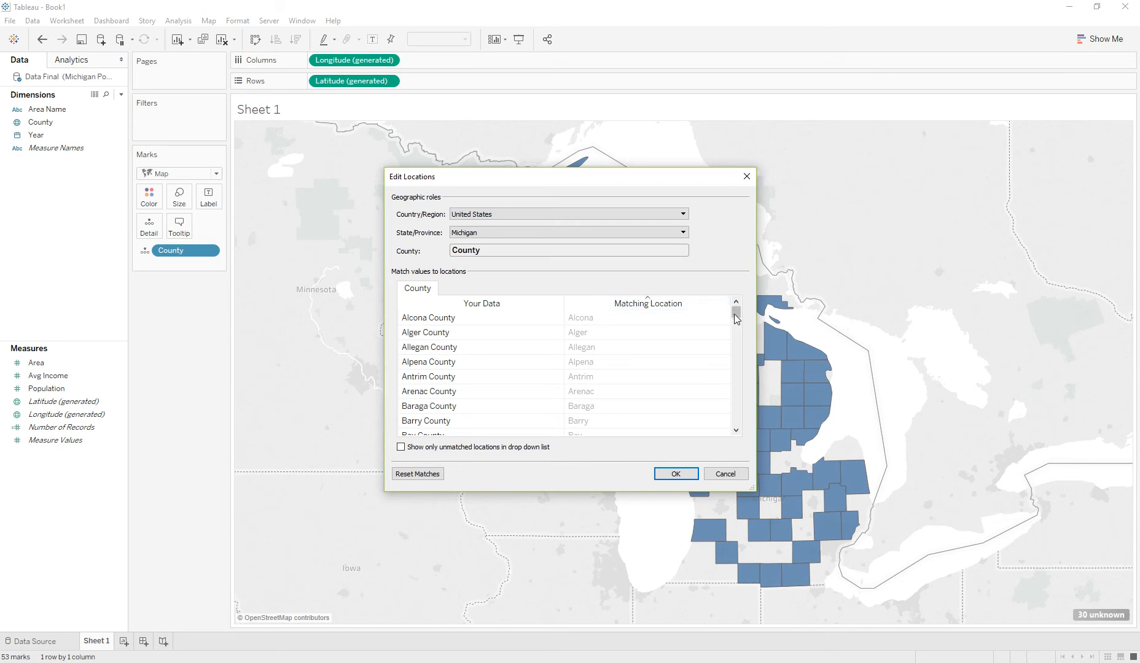
{"action": "left_click", "coordinate": [677, 473]}
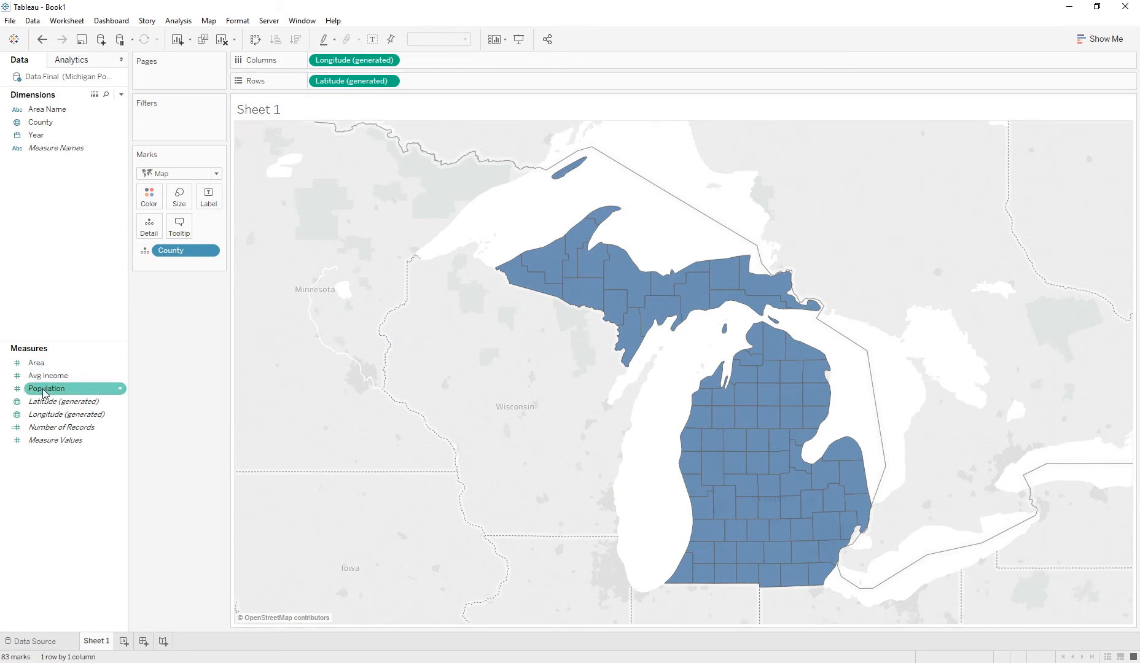
- Add Population to Color and change its aggregation to Average
{"action": "left_click_drag", "start_coordinate": [38, 393], "coordinate": [153, 193]}
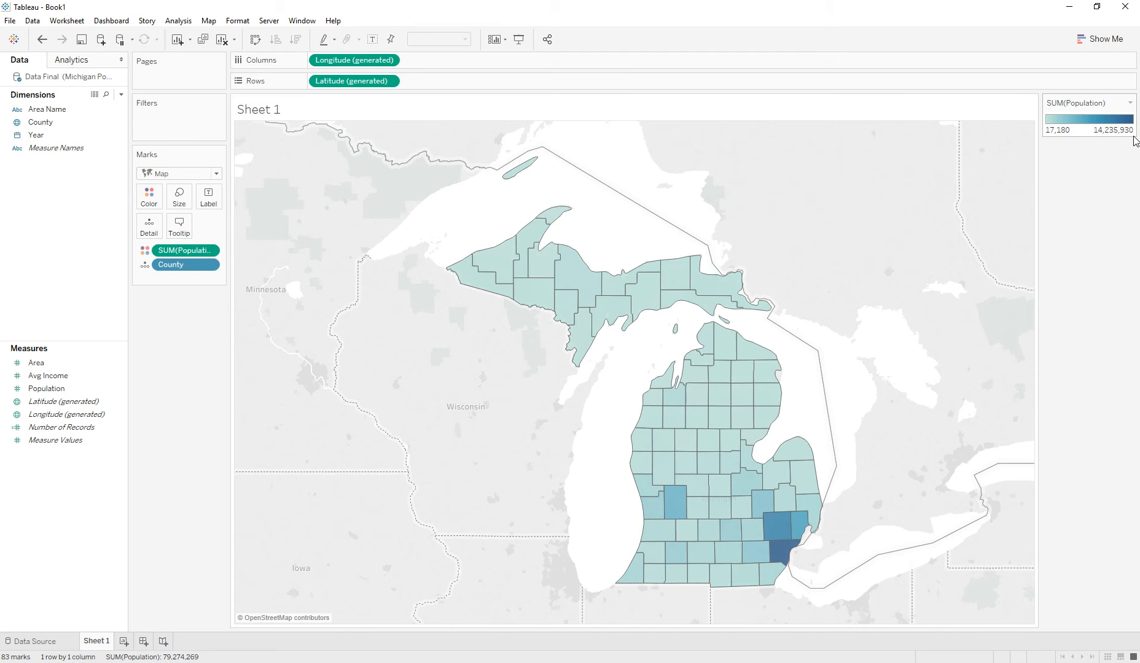
{"action": "mouse_move", "coordinate": [788, 556]}
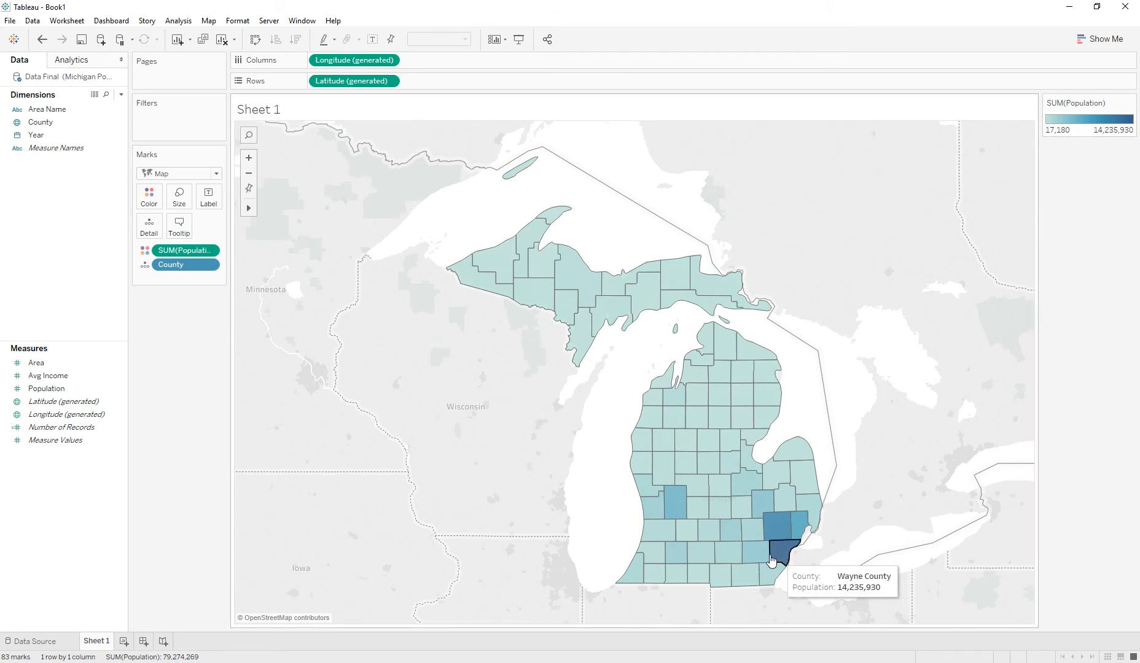
{"action": "left_click", "coordinate": [214, 250]}
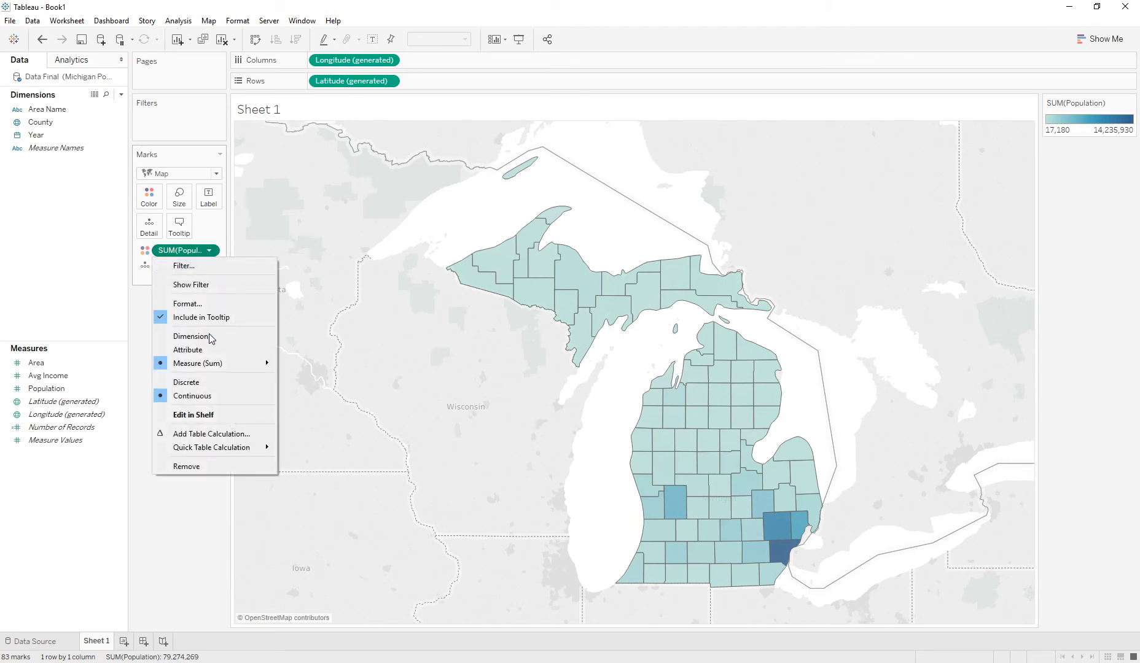
{"action": "mouse_move", "coordinate": [219, 364]}
{"action": "left_click", "coordinate": [298, 380]}
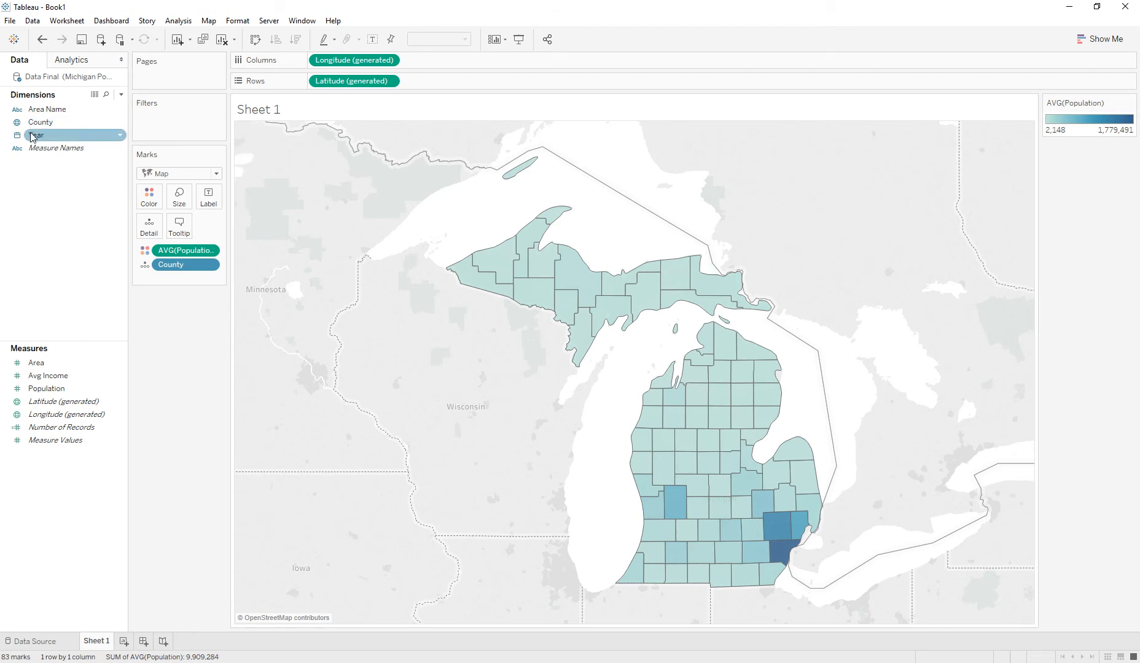
- Place the Year dimension on the Pages shelf
{"action": "left_click_drag", "start_coordinate": [32, 136], "coordinate": [143, 77]}
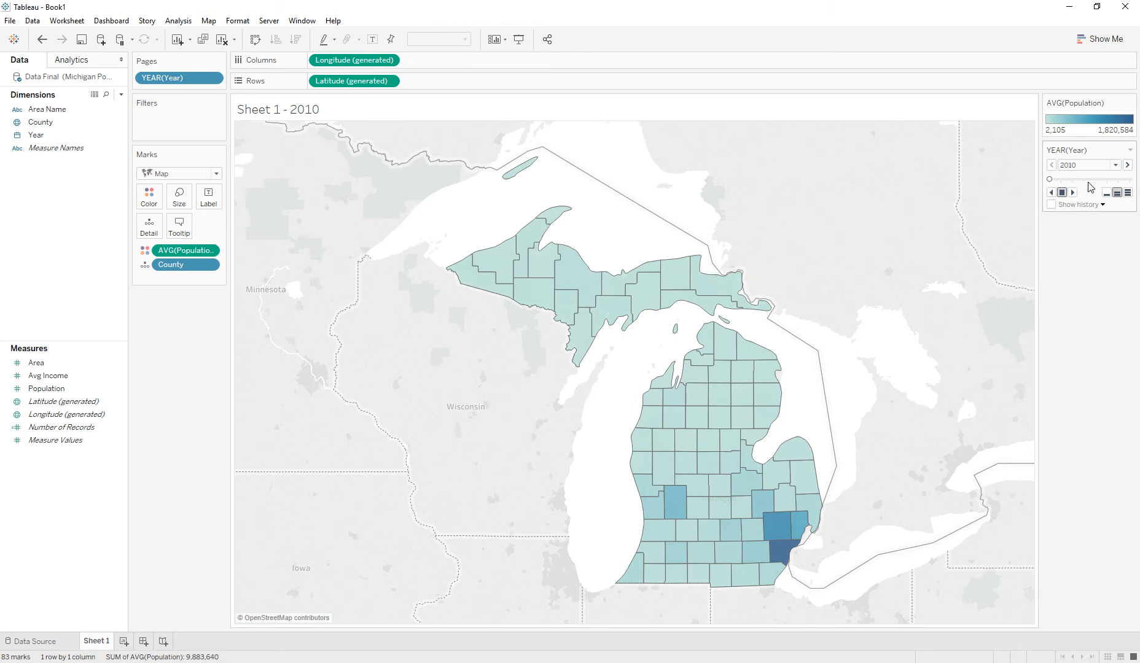
{"action": "mouse_move", "coordinate": [1050, 179]}
{"action": "left_mouse_down"}
{"action": "mouse_move", "coordinate": [1129, 183]}
{"action": "mouse_move", "coordinate": [1048, 187]}
{"action": "left_mouse_up"}
- Set the color palette to Sunrise-Sunset Diverging with stepped color of 100 steps, then apply and confirm
{"action": "double_click", "coordinate": [1079, 118]}
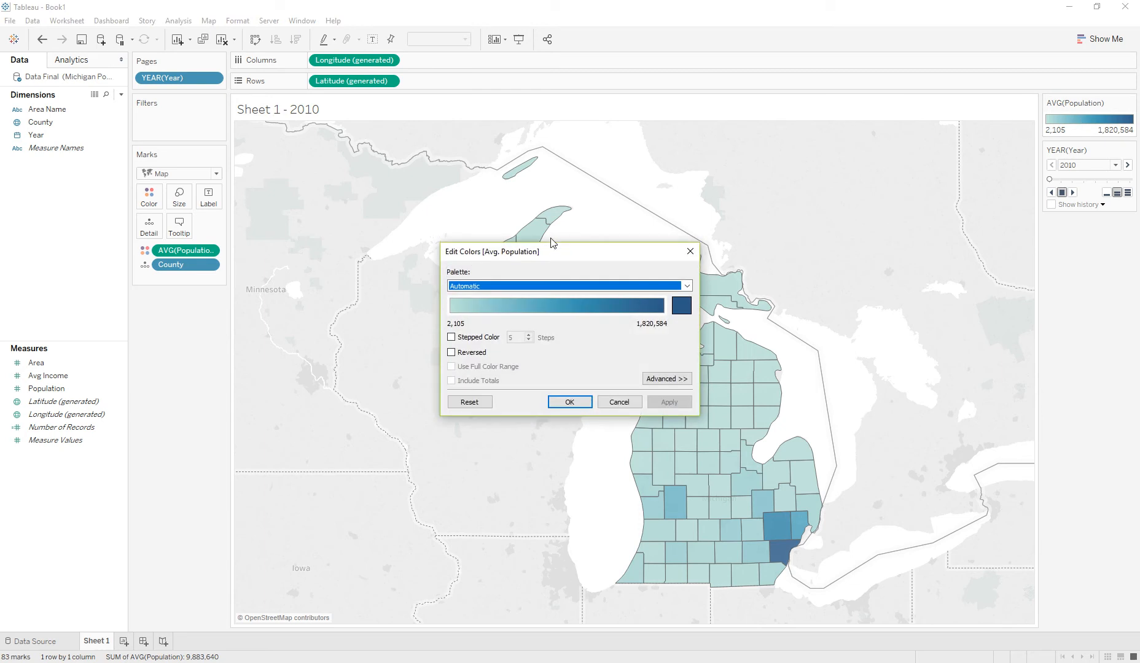
{"action": "left_click", "coordinate": [663, 287]}
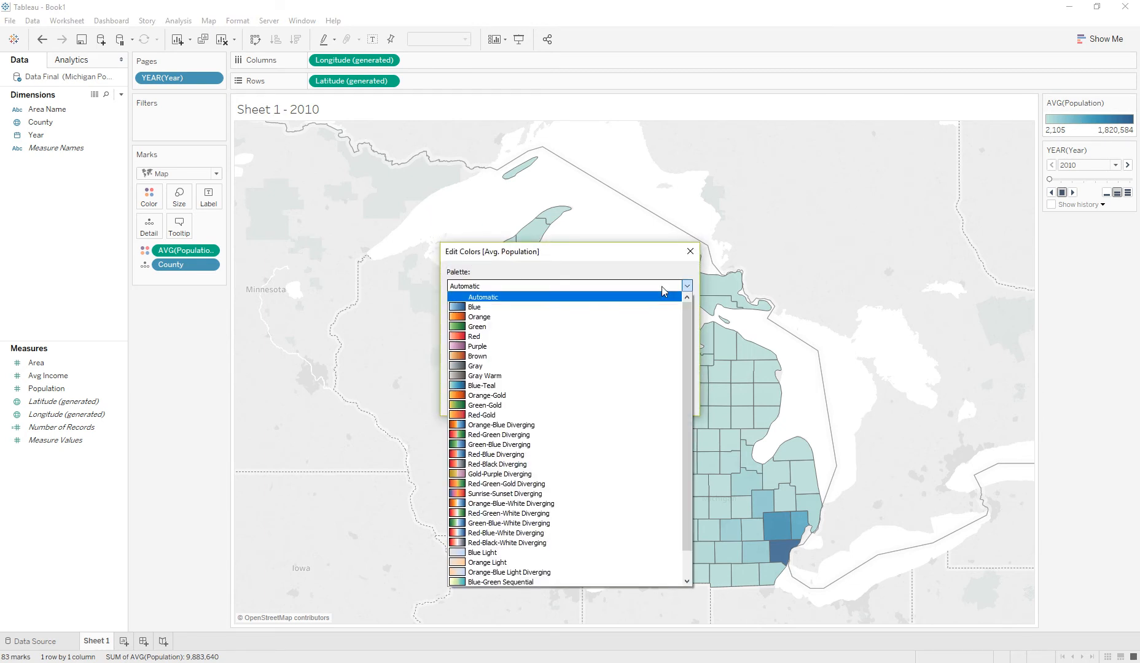
{"action": "left_click", "coordinate": [553, 493]}
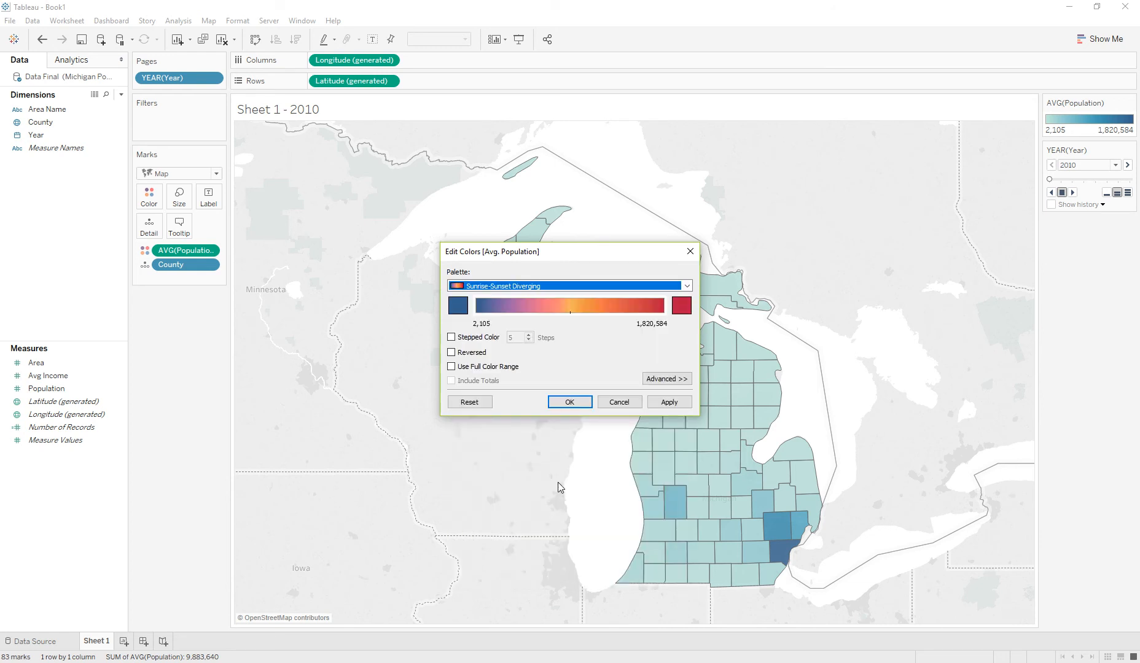
{"action": "left_click", "coordinate": [451, 337]}
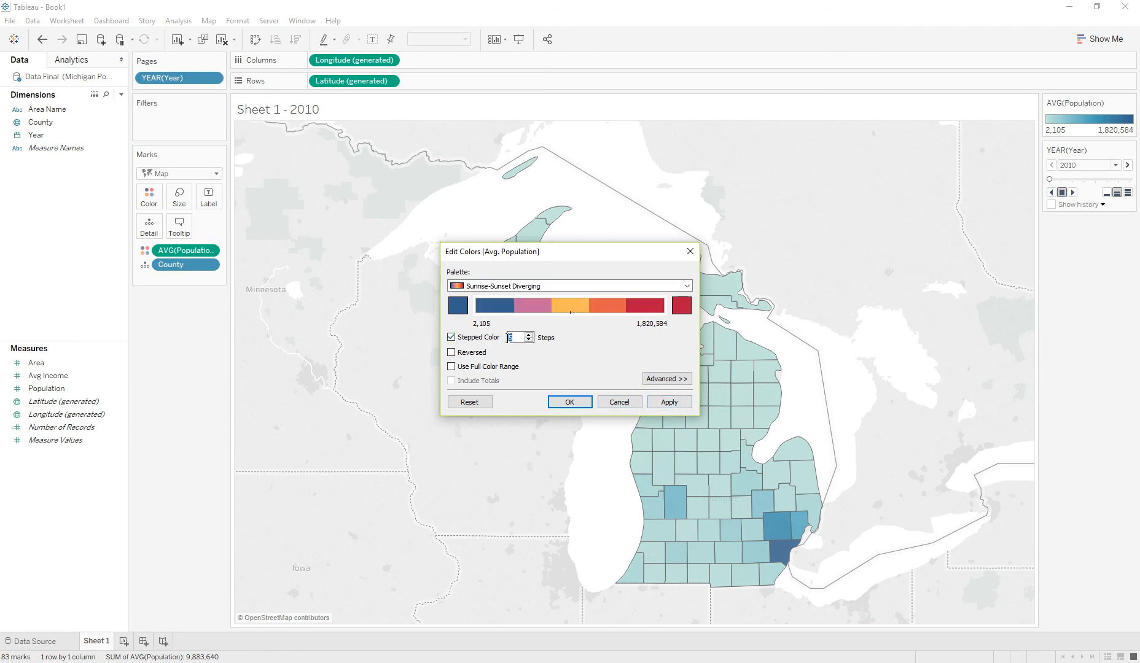
{"action": "type", "text": "100"}
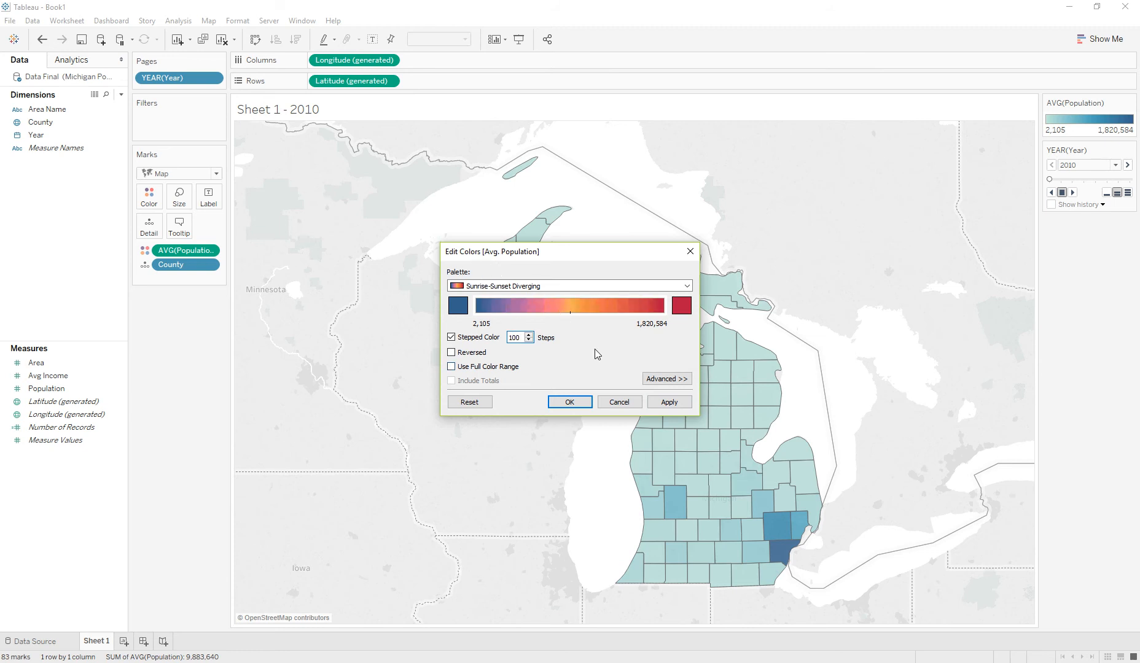
{"action": "left_click", "coordinate": [656, 404]}
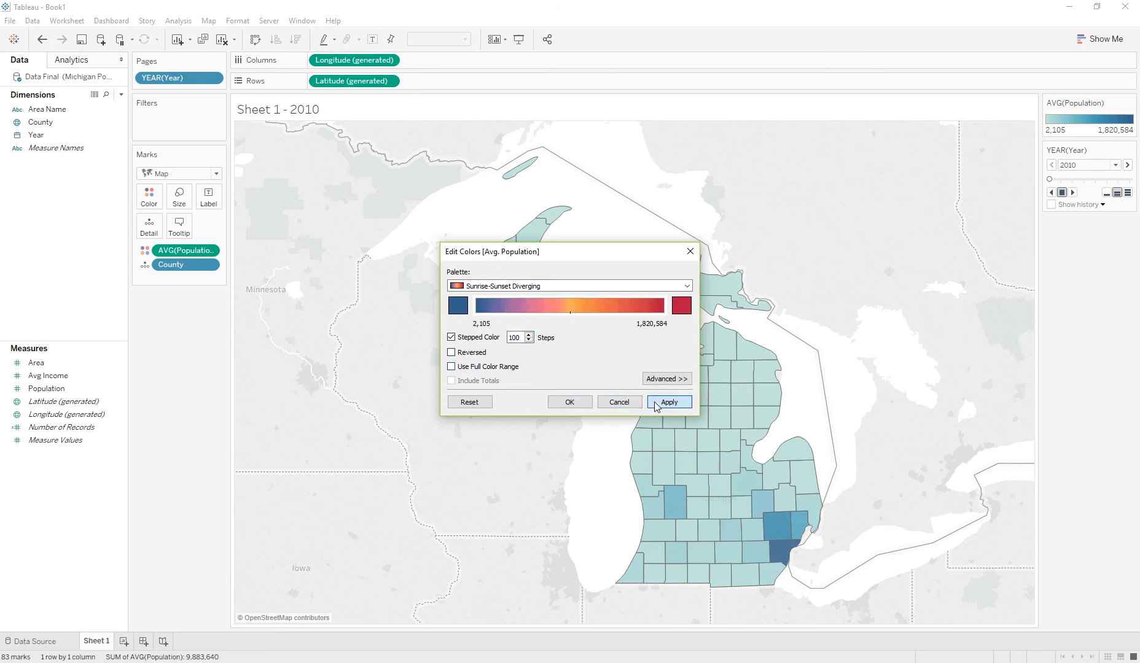
{"action": "left_click", "coordinate": [567, 403]}
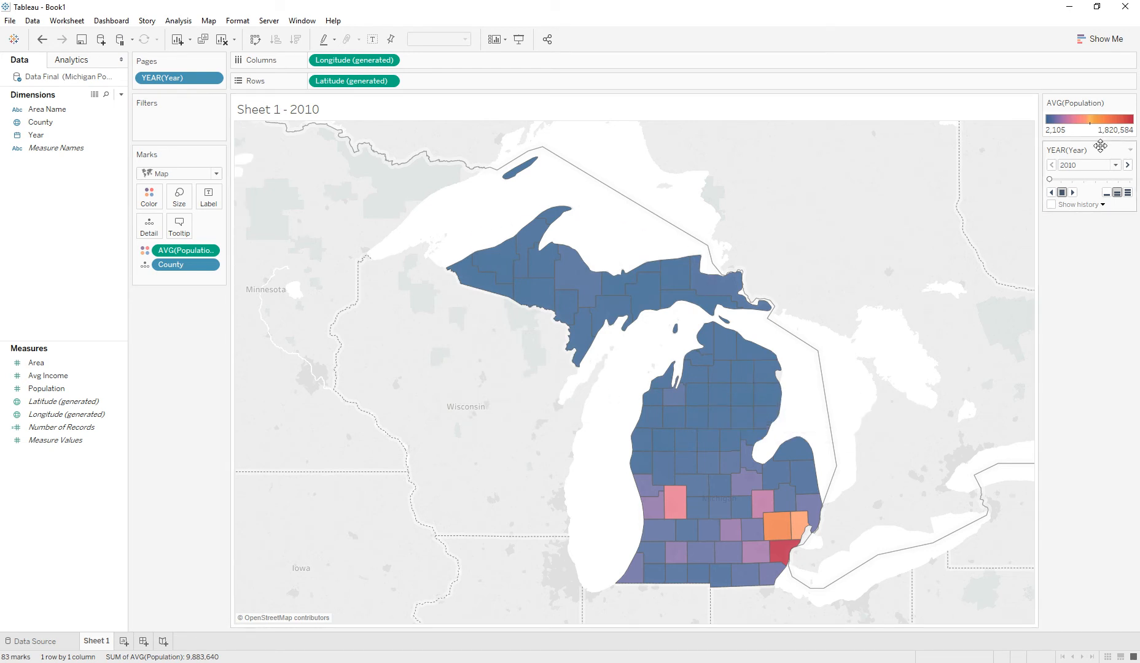
- Hover over individual counties to read their average population tooltips
{"action": "mouse_move", "coordinate": [662, 502]}
{"action": "mouse_move", "coordinate": [1052, 180]}
{"action": "left_mouse_down"}
{"action": "mouse_move", "coordinate": [1130, 179]}
{"action": "mouse_move", "coordinate": [963, 186]}
{"action": "mouse_move", "coordinate": [1130, 179]}
{"action": "mouse_move", "coordinate": [1049, 179]}
{"action": "left_mouse_up"}
{"action": "mouse_move", "coordinate": [674, 517]}
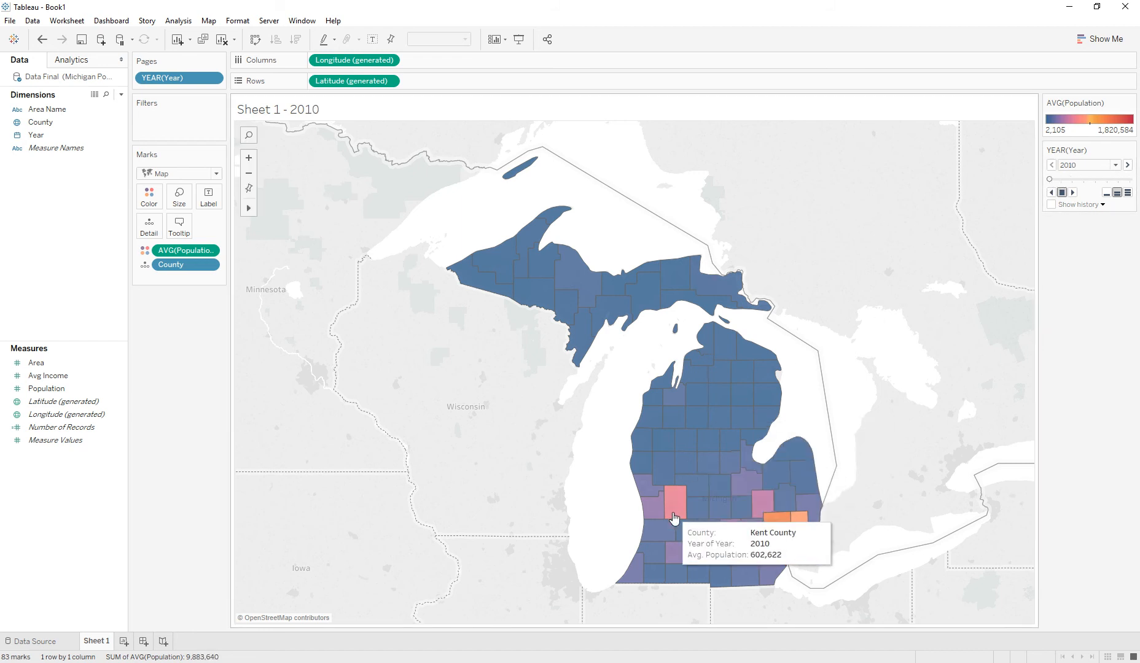
{"action": "mouse_move", "coordinate": [676, 554]}
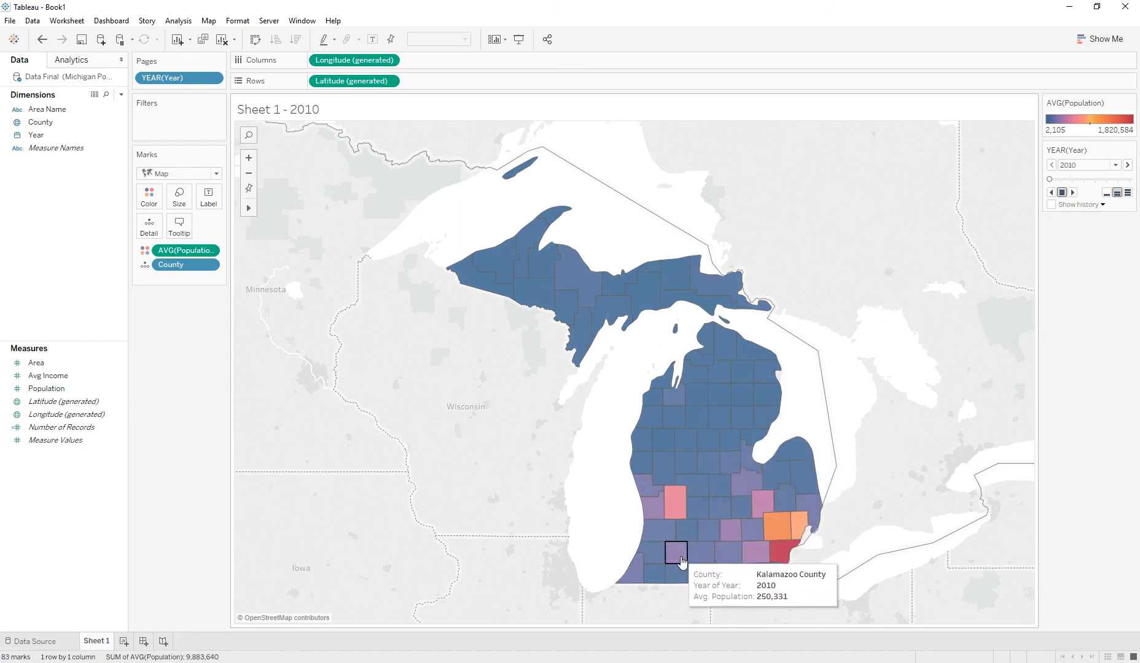
{"action": "mouse_move", "coordinate": [744, 562]}
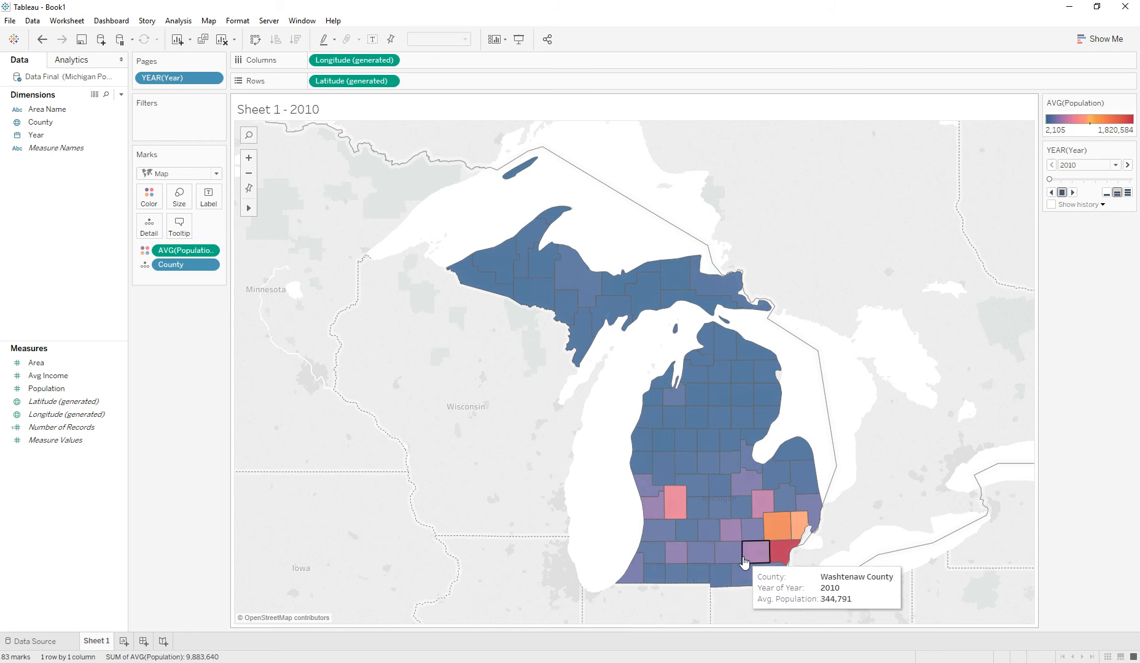
{"action": "mouse_move", "coordinate": [748, 541]}
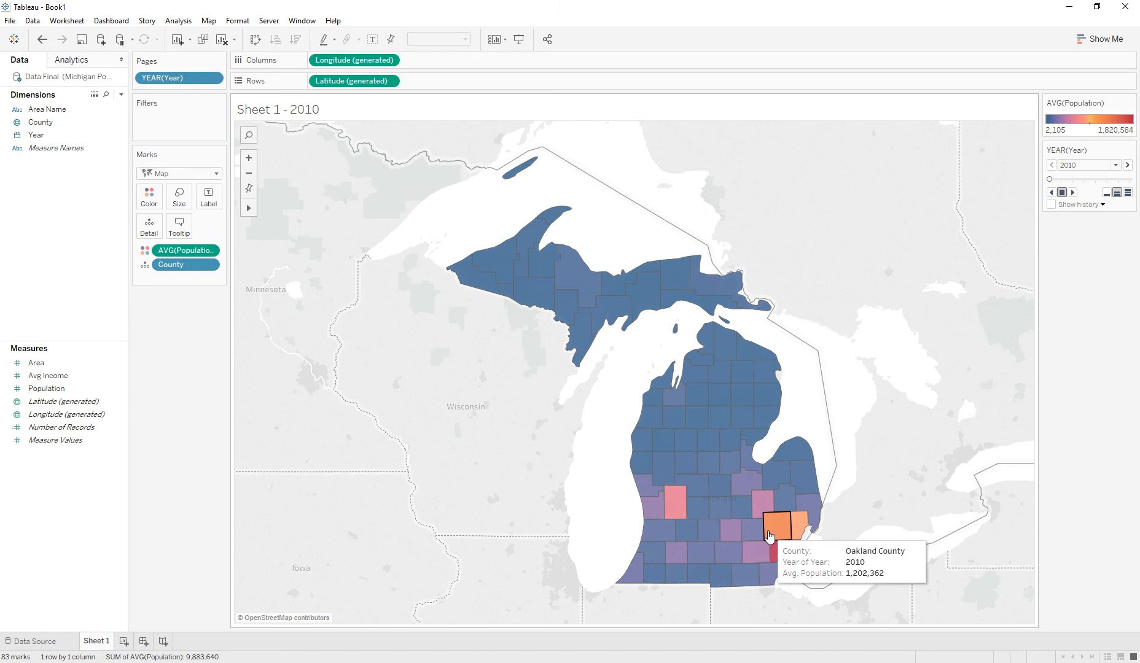
{"action": "mouse_move", "coordinate": [795, 535]}
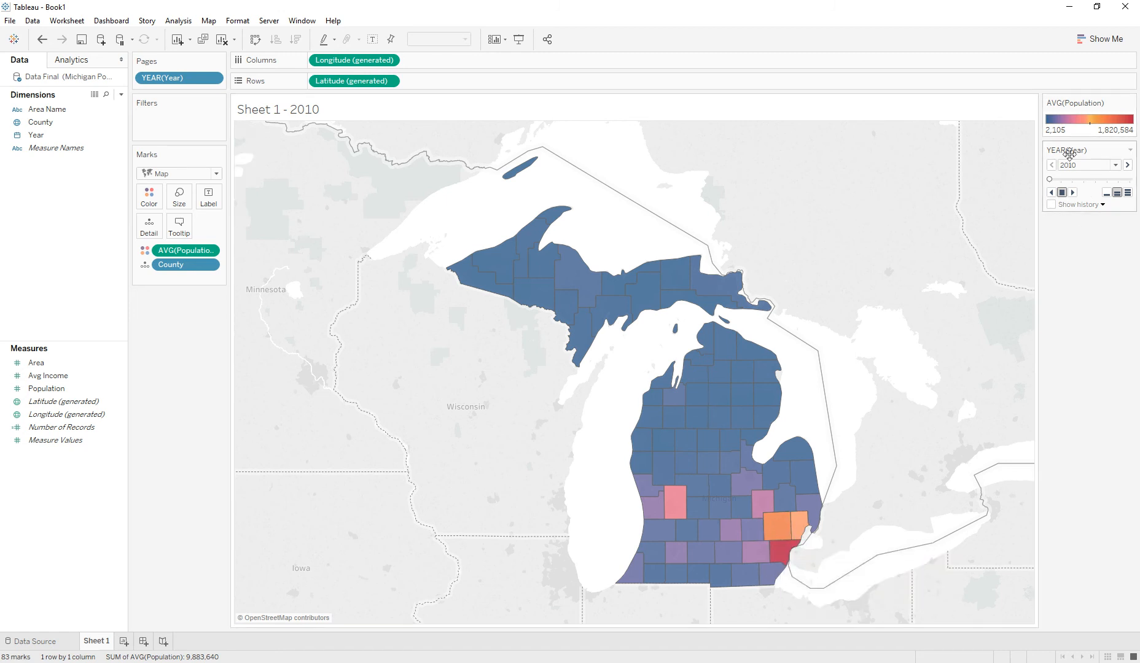
- Step through the years with the Year page slider and play the animation
{"action": "left_click_drag", "start_coordinate": [1049, 179], "coordinate": [1020, 177]}
{"action": "left_click_drag", "start_coordinate": [1049, 181], "coordinate": [1130, 173]}
{"action": "left_click_drag", "start_coordinate": [1129, 180], "coordinate": [1047, 179]}
{"action": "mouse_move", "coordinate": [677, 496]}
{"action": "left_click_drag", "start_coordinate": [1048, 180], "coordinate": [1129, 180]}
{"action": "left_click_drag", "start_coordinate": [1130, 180], "coordinate": [1049, 180]}
{"action": "mouse_move", "coordinate": [777, 542]}
{"action": "left_click", "coordinate": [1072, 190]}
{"action": "mouse_move", "coordinate": [776, 525]}
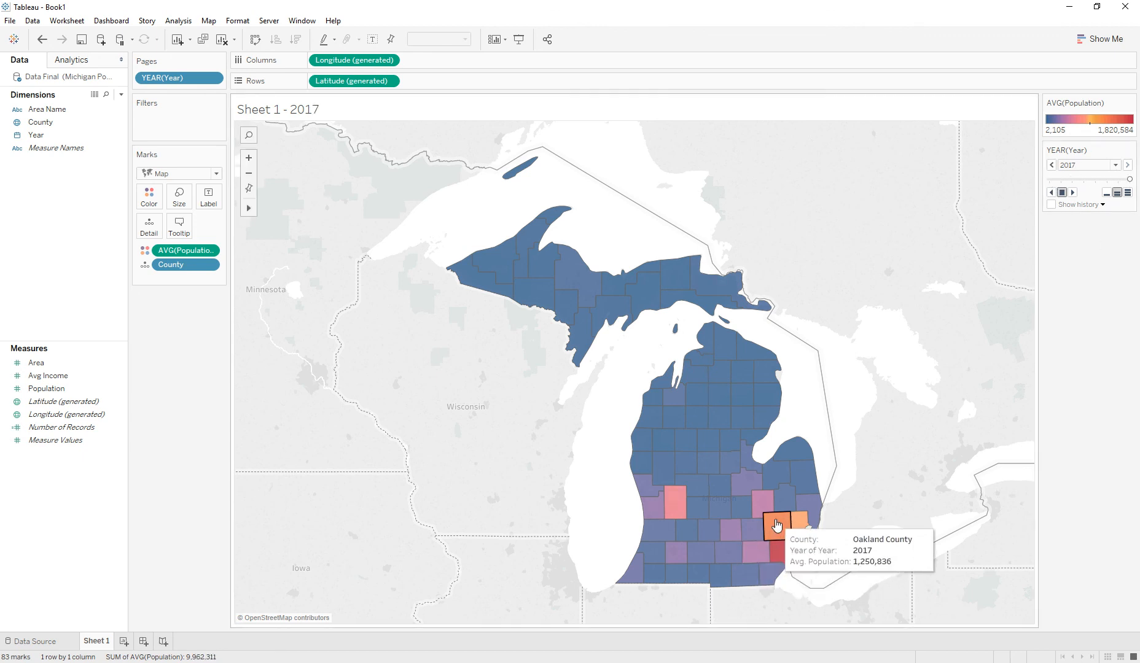
{"action": "mouse_move", "coordinate": [1129, 179]}
{"action": "left_mouse_down"}
{"action": "mouse_move", "coordinate": [1024, 200]}
{"action": "mouse_move", "coordinate": [1133, 196]}
{"action": "mouse_move", "coordinate": [1071, 189]}
{"action": "mouse_move", "coordinate": [1038, 220]}
{"action": "mouse_move", "coordinate": [1133, 196]}
{"action": "left_mouse_up"}
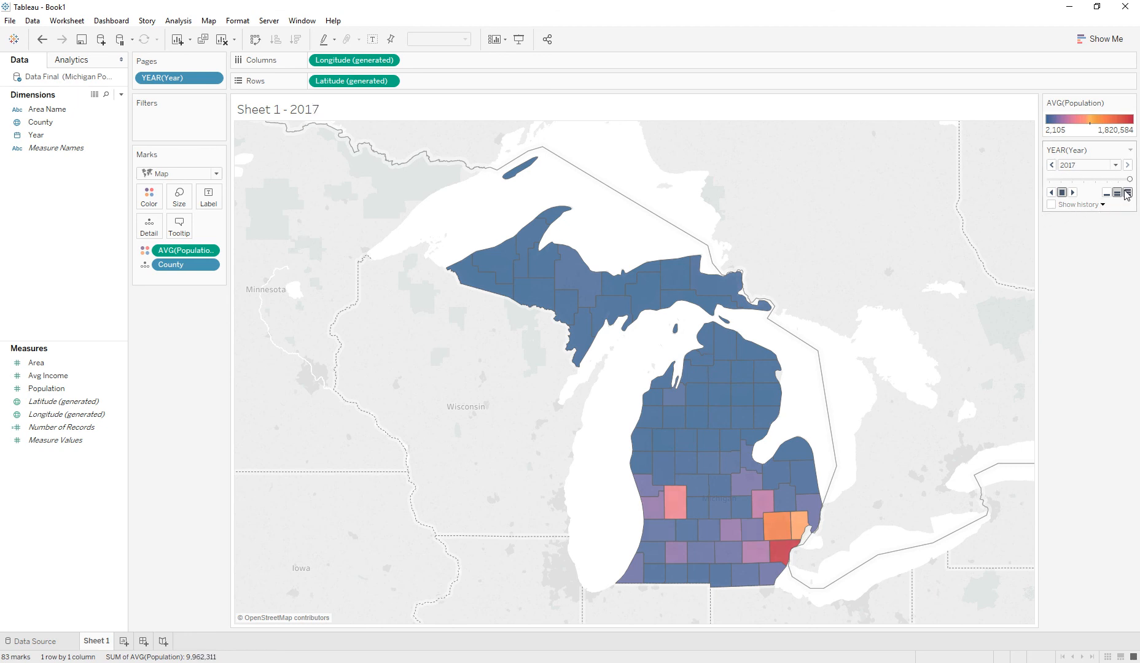